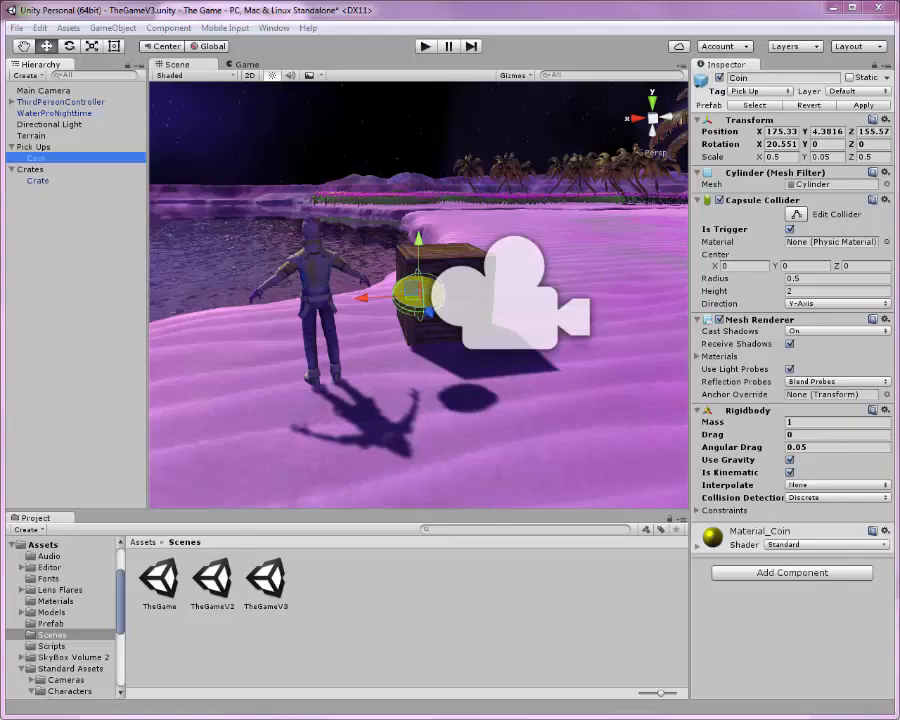
Step: Add a Particle System effect component to the Coin prefab in the Prefab folder
left_click(50, 623)
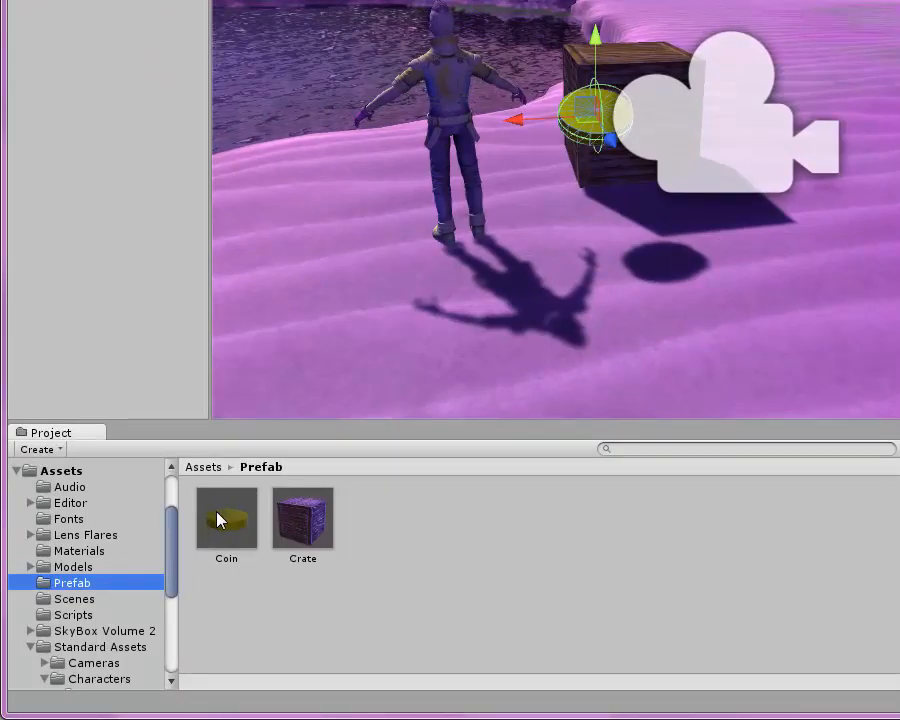
left_click(226, 520)
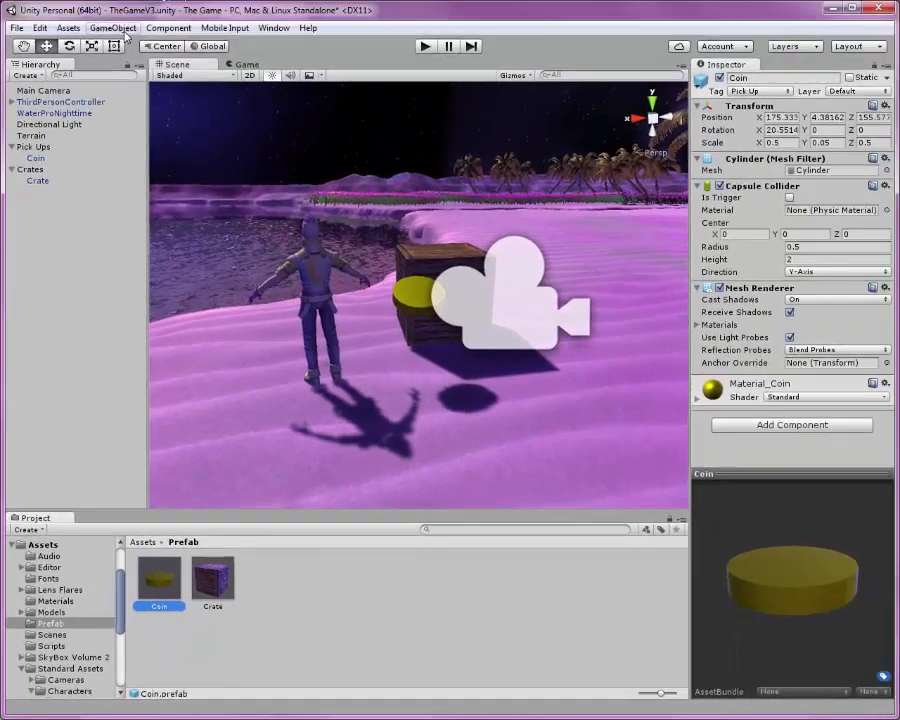
left_click(113, 27)
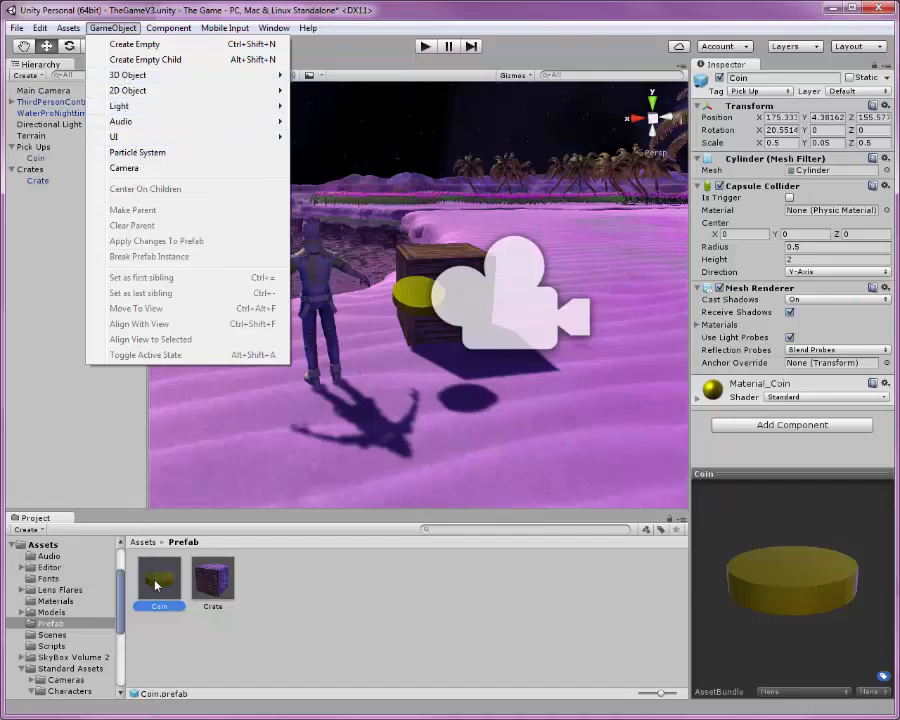
left_click(112, 411)
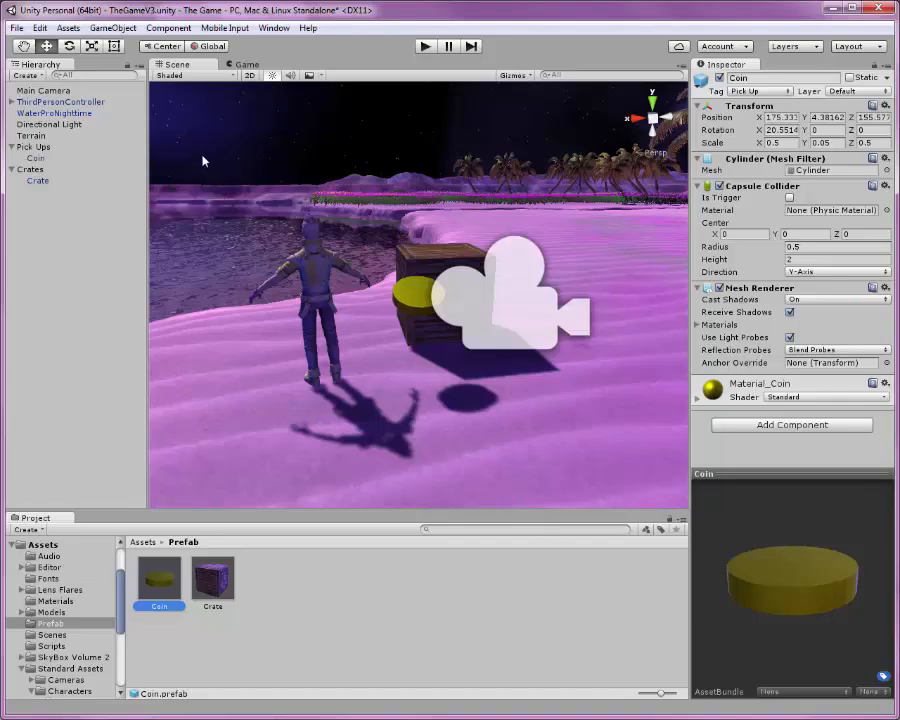
left_click(805, 426)
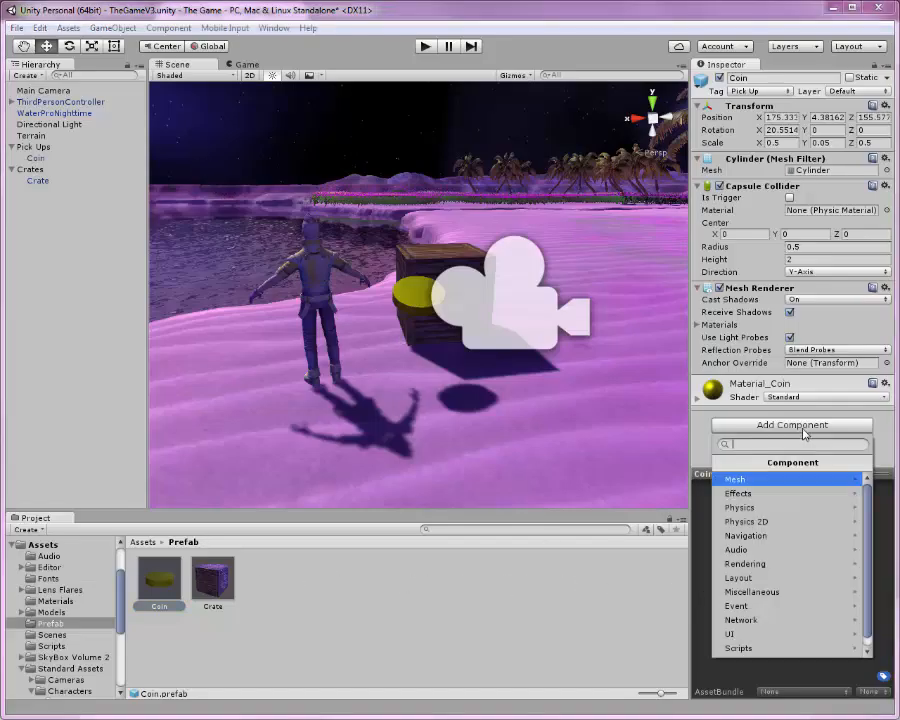
left_click(755, 494)
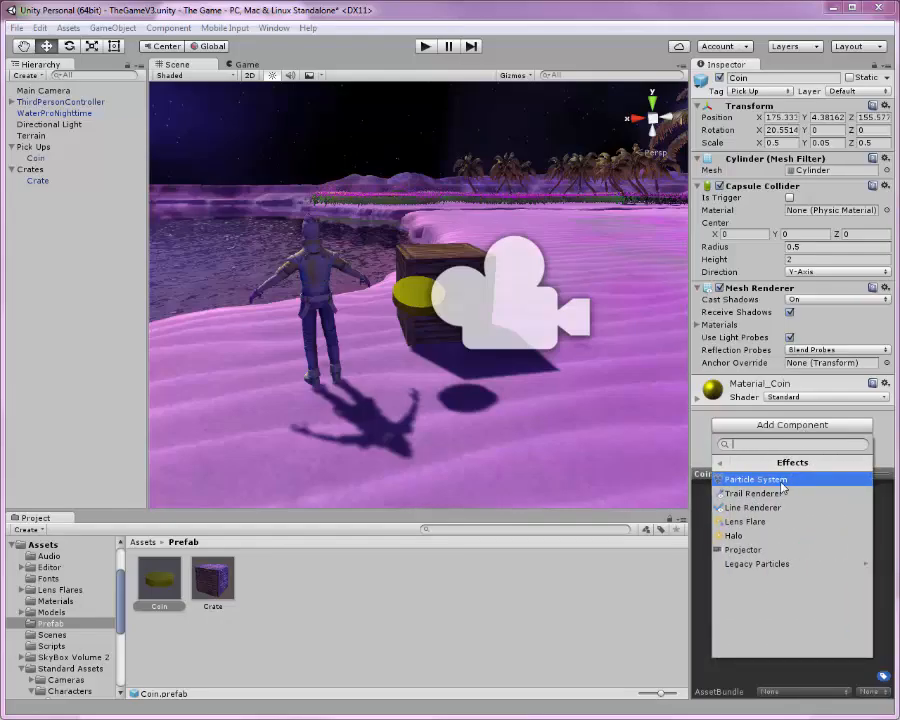
left_click(783, 487)
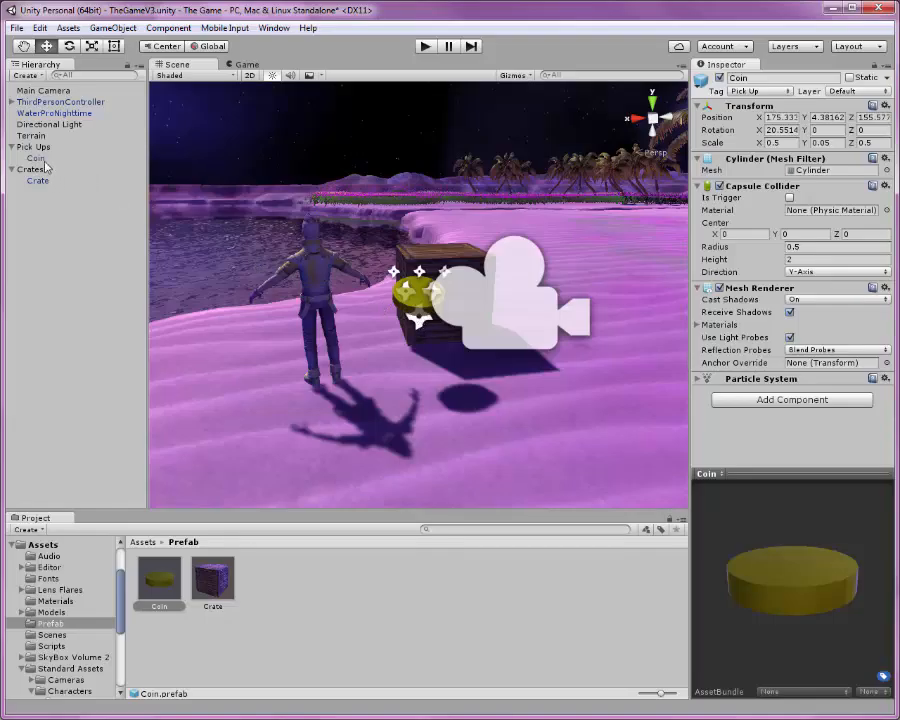
Step: Preview the particle effect on the scene's Coin under Pick Ups and compare it with the Coin prefab
left_click(165, 606)
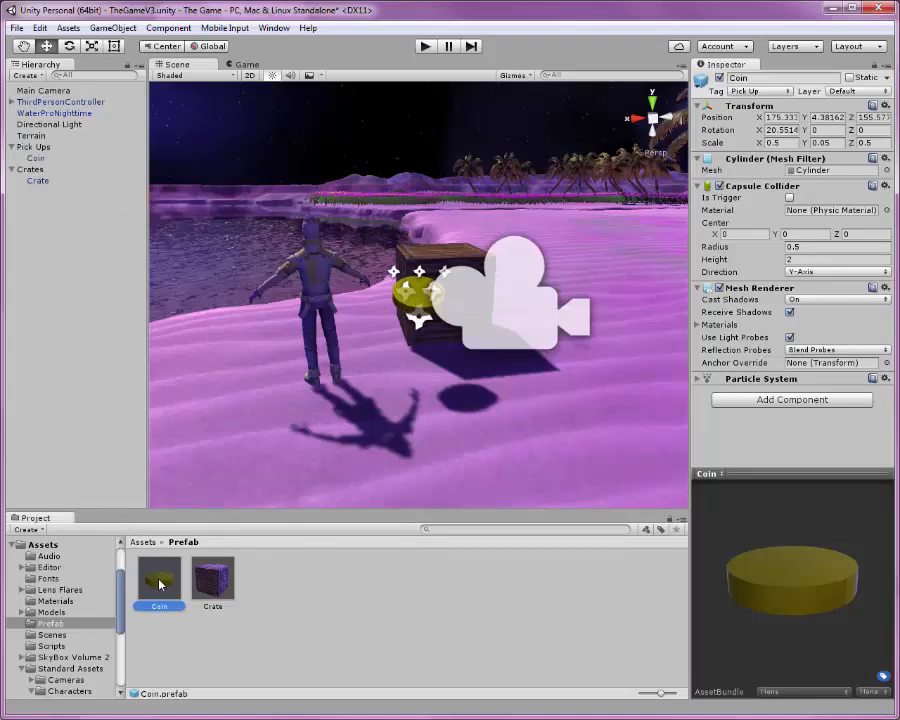
left_click(35, 158)
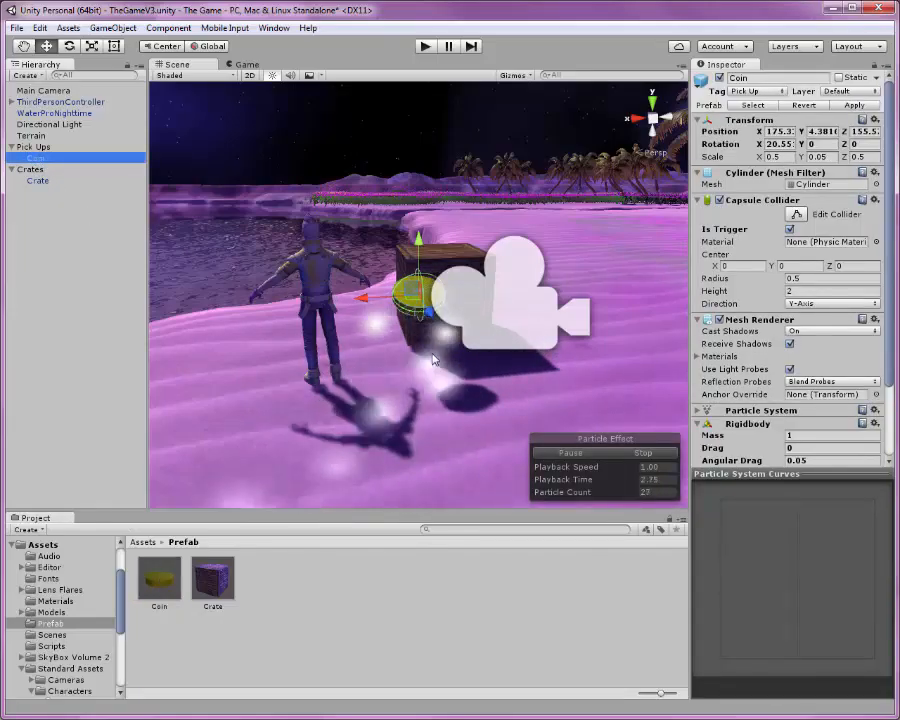
left_click(163, 584)
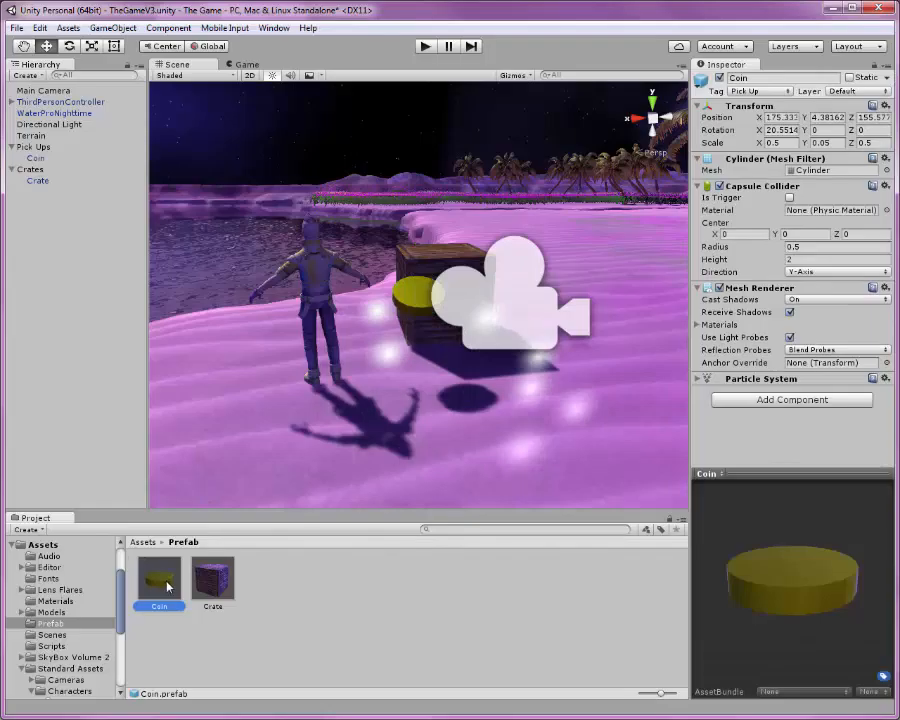
left_click(35, 158)
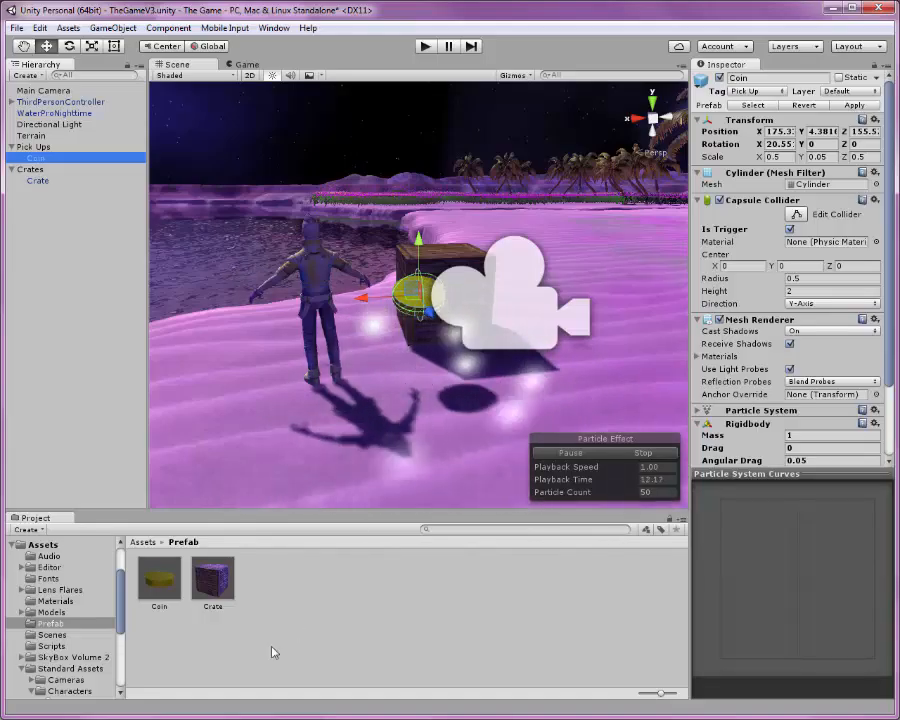
Step: In the Coin prefab's Particle System, set the duration to 0.5 and the start color to light blue
left_click(161, 585)
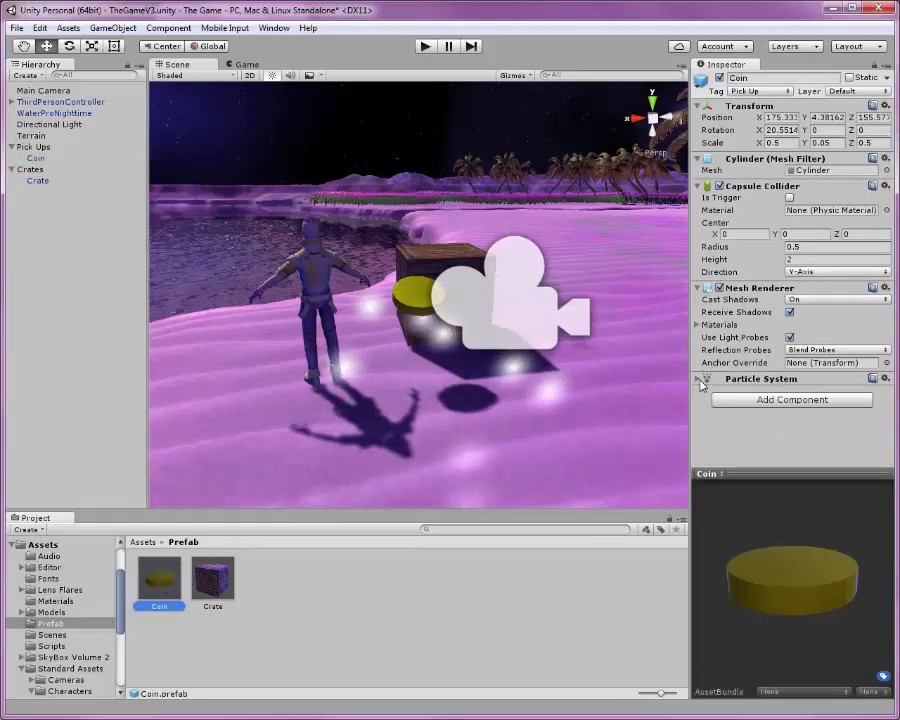
left_click(760, 379)
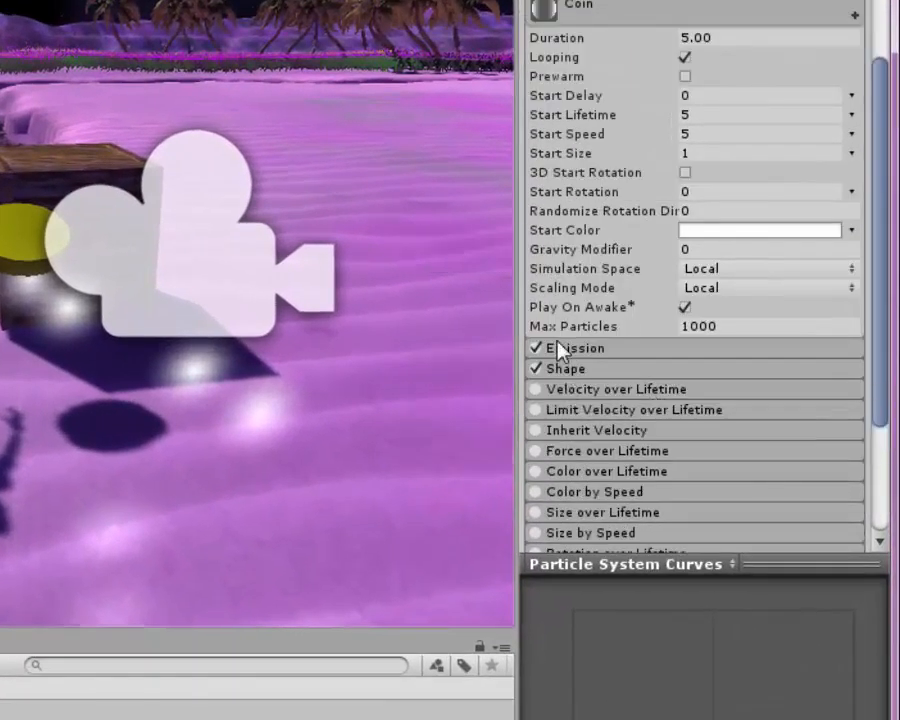
scroll(546, 432, "down", 5)
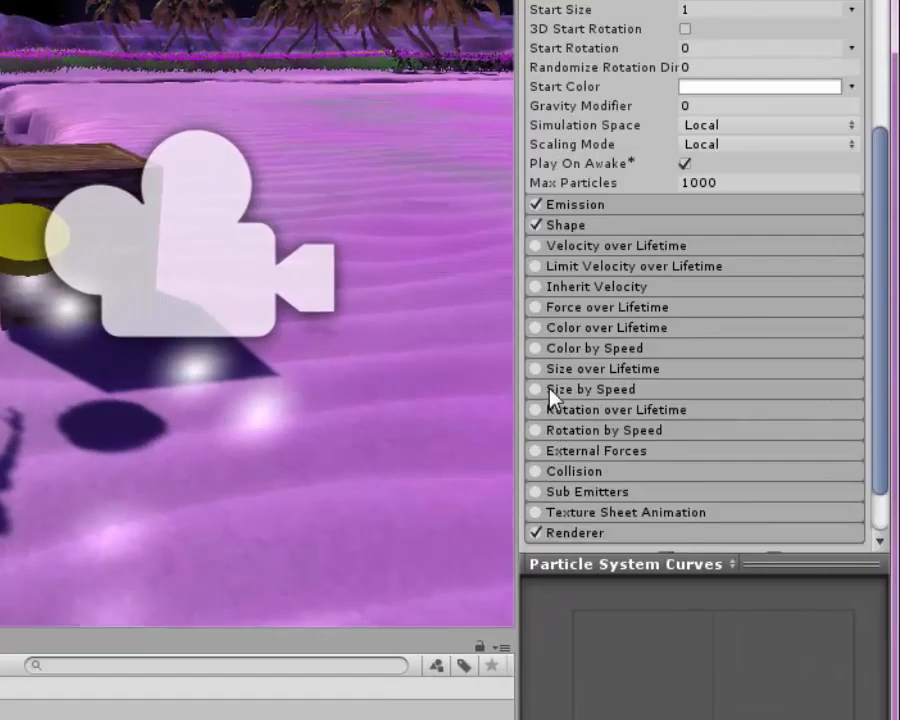
scroll(560, 385, "up", 10)
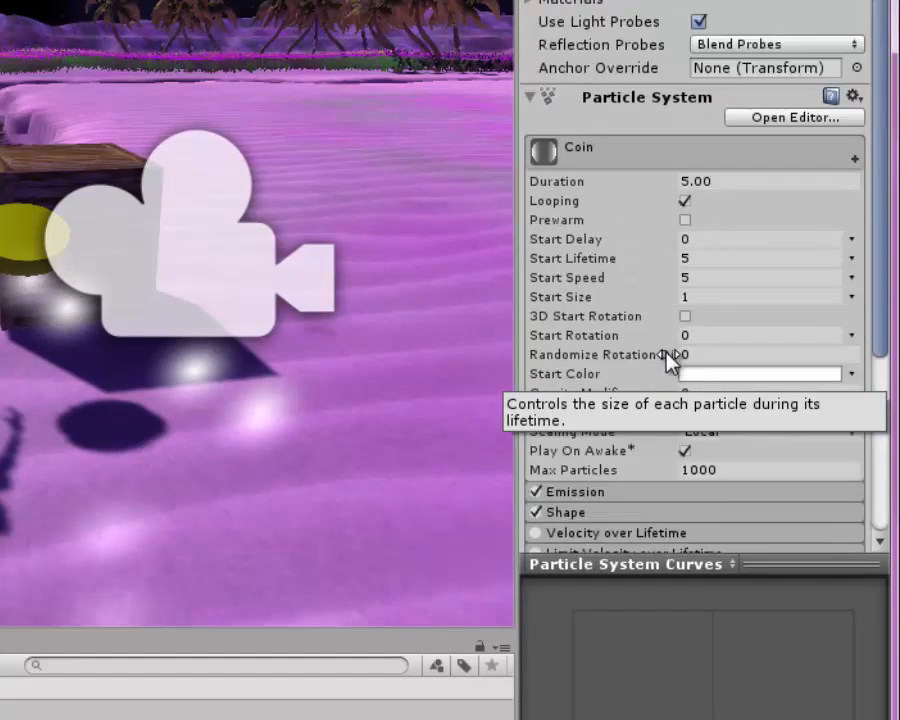
scroll(713, 301, "down", 2)
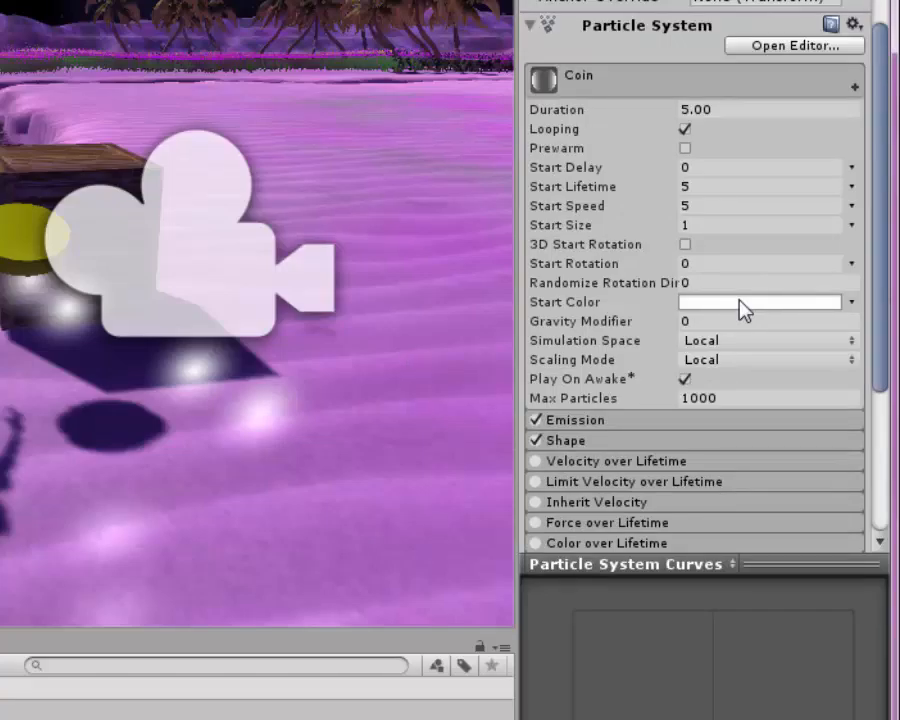
left_click(730, 110)
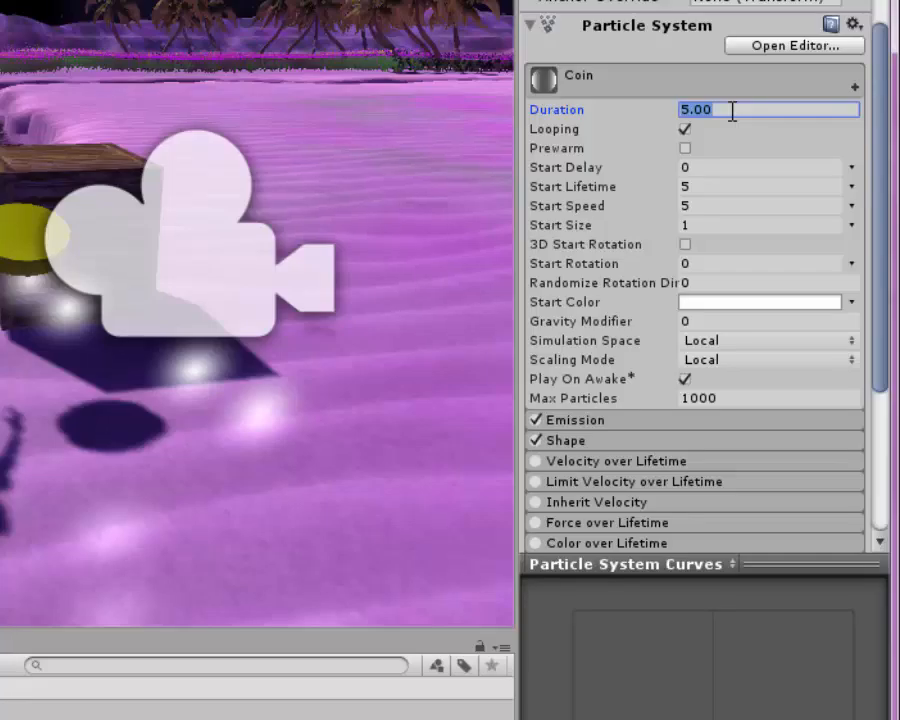
type(".5")
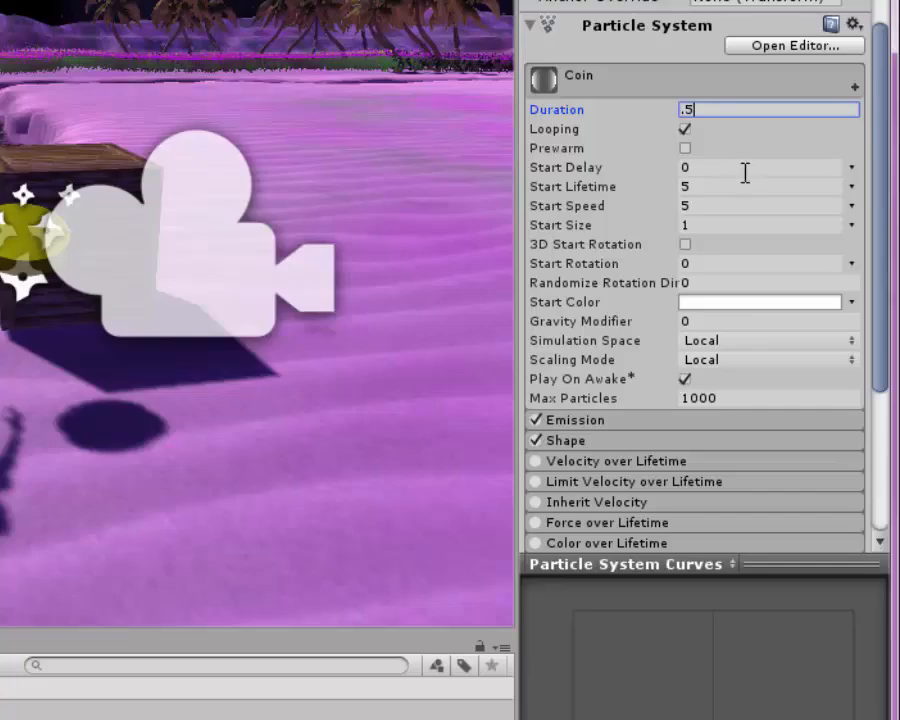
key("Return")
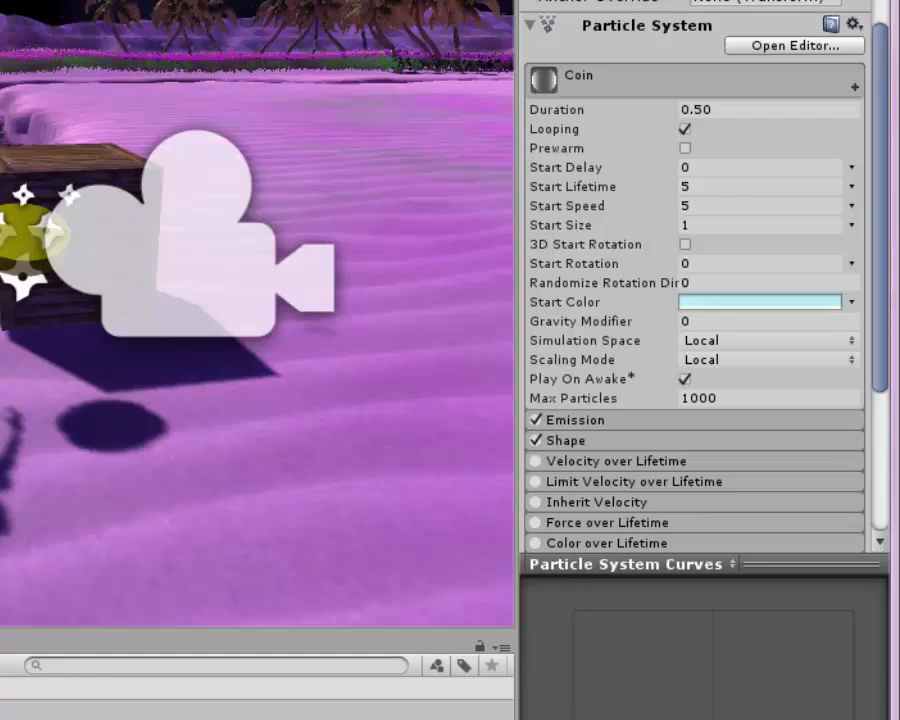
Step: Set the particle emission rate to 1 over time
scroll(670, 350, "down", 3)
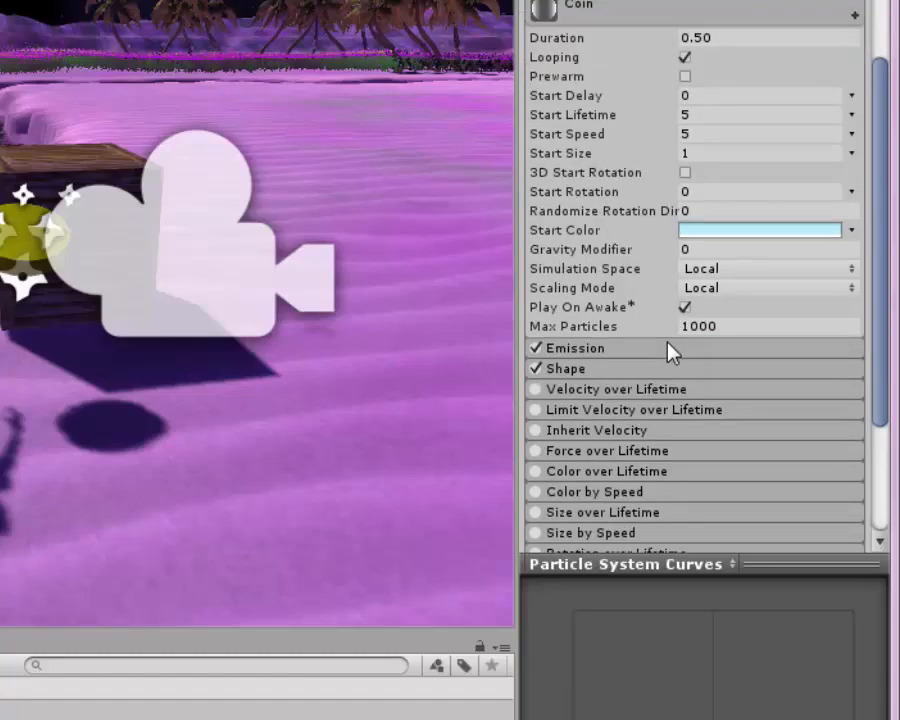
scroll(670, 363, "down", 3)
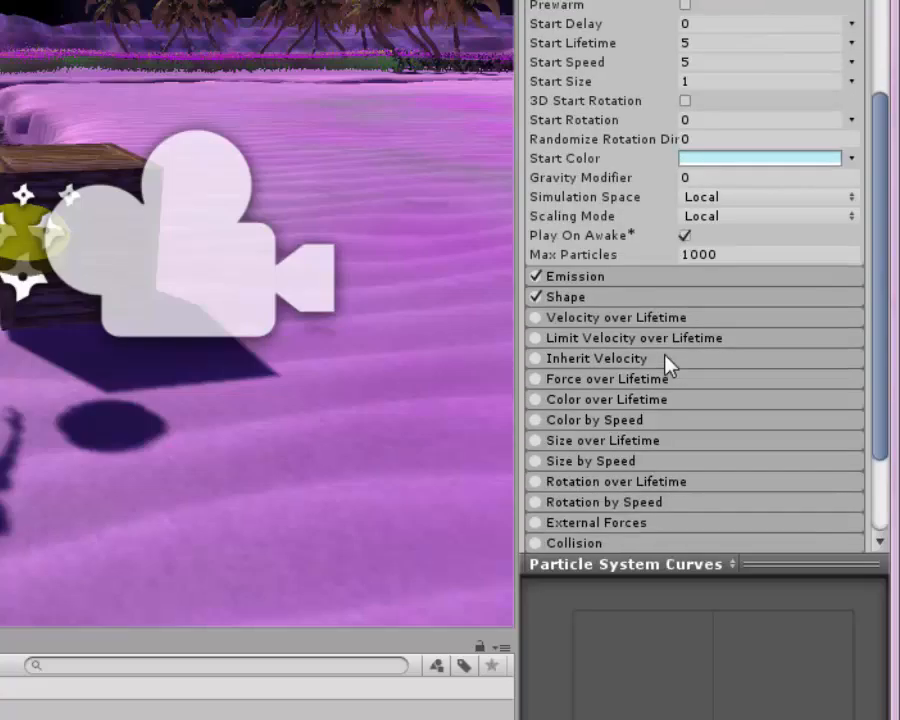
left_click(557, 284)
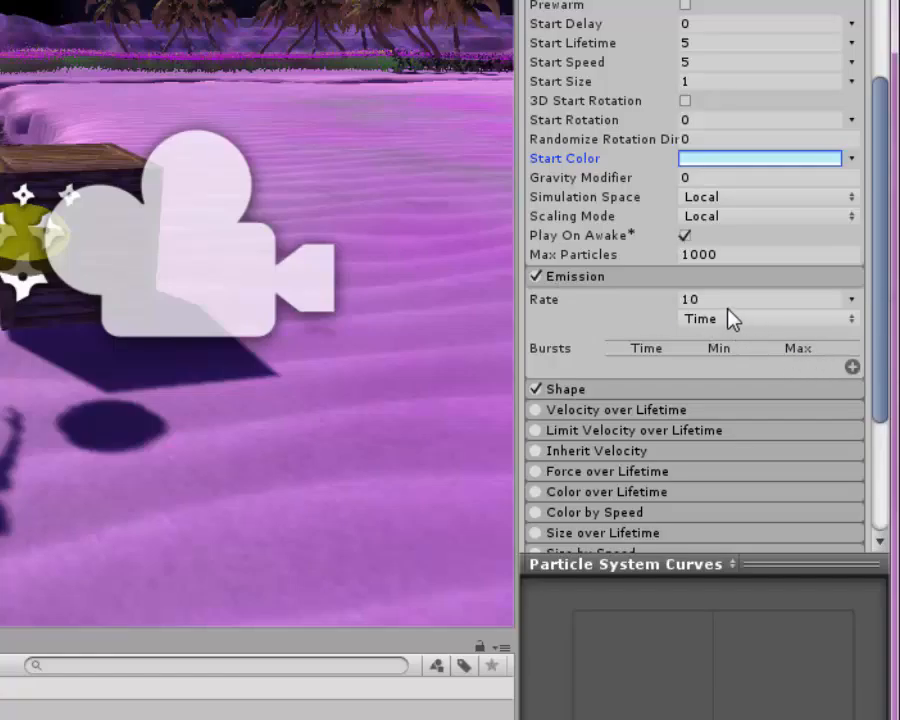
left_click(690, 302)
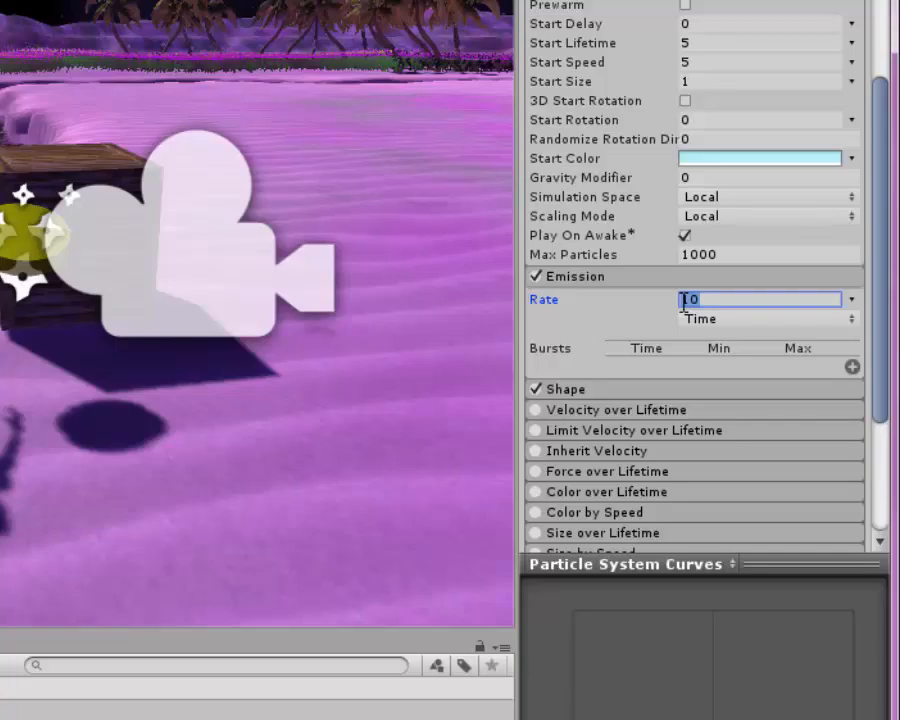
type("1")
Step: Change the emitter shape to Sphere with a radius of 0.25
scroll(709, 289, "down", 3)
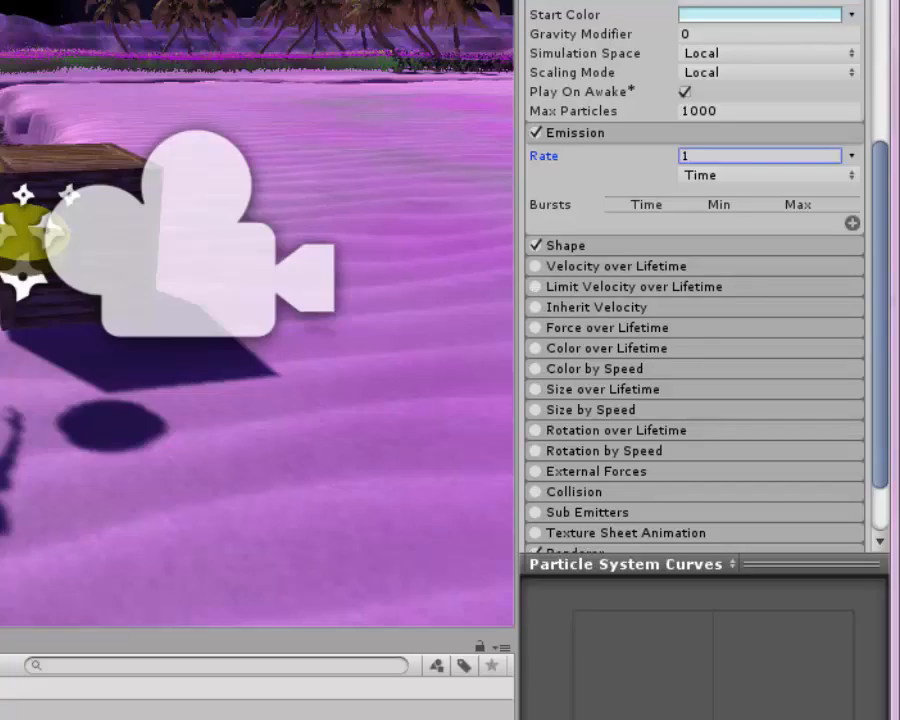
left_click(572, 250)
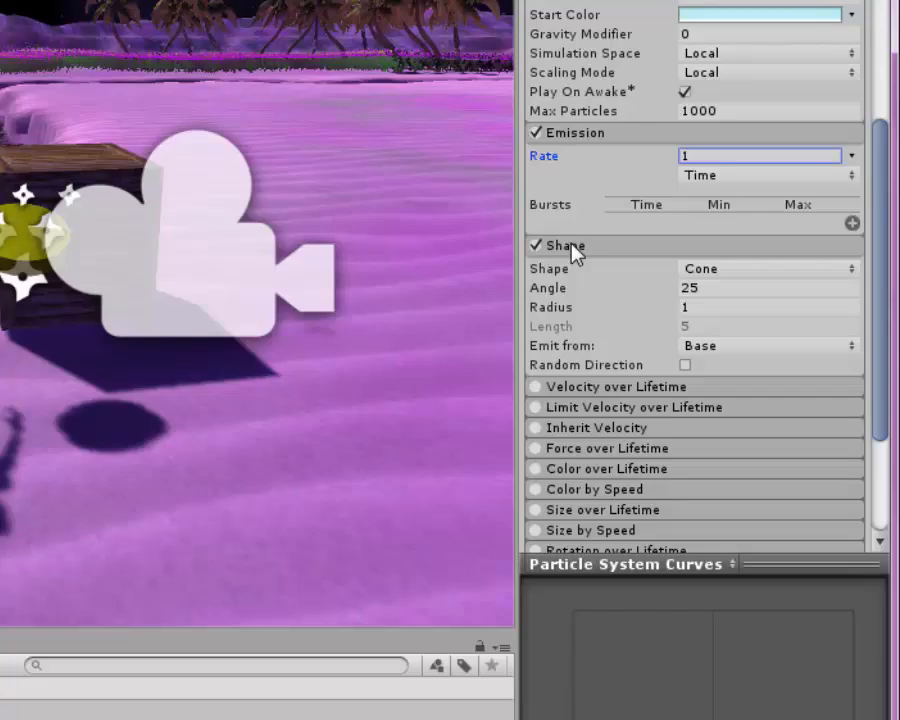
left_click(795, 270)
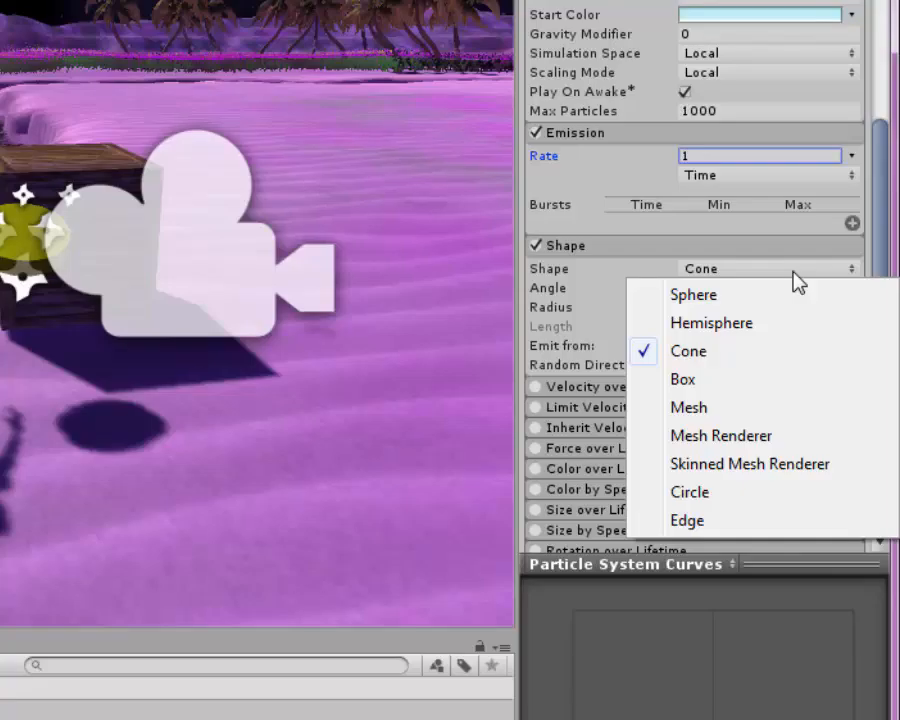
left_click(725, 299)
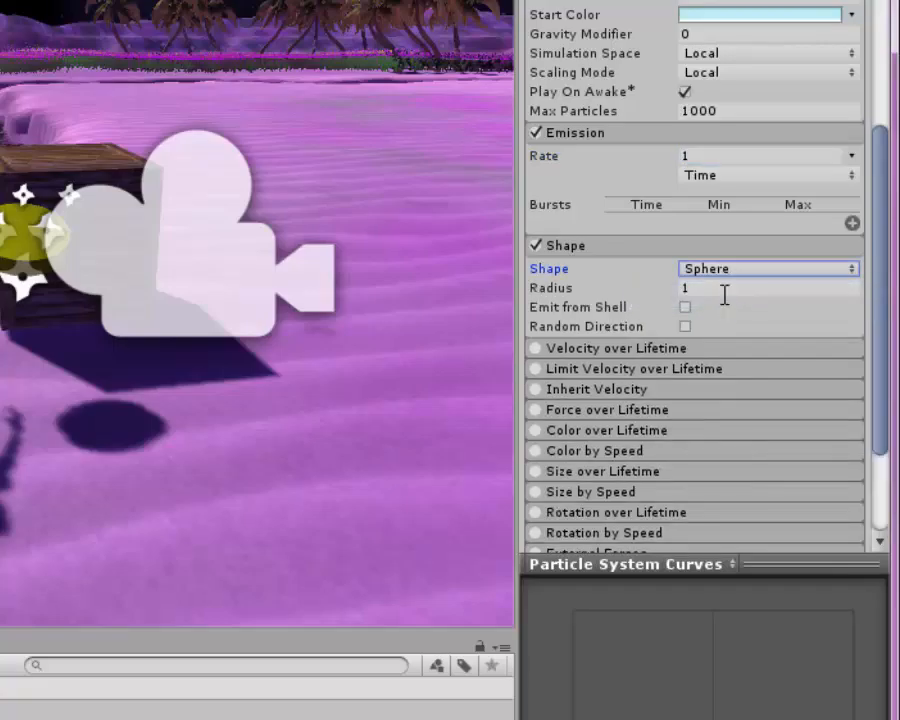
left_click(690, 288)
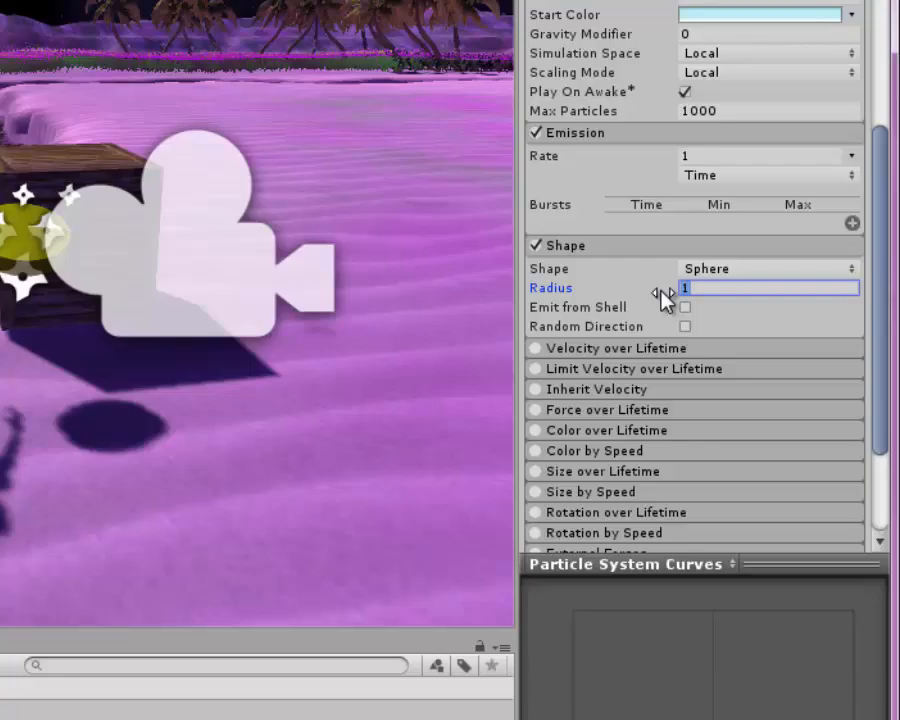
type(".25")
Step: Enable Color over Lifetime for the coin's particles and open its settings
scroll(686, 318, "down", 3)
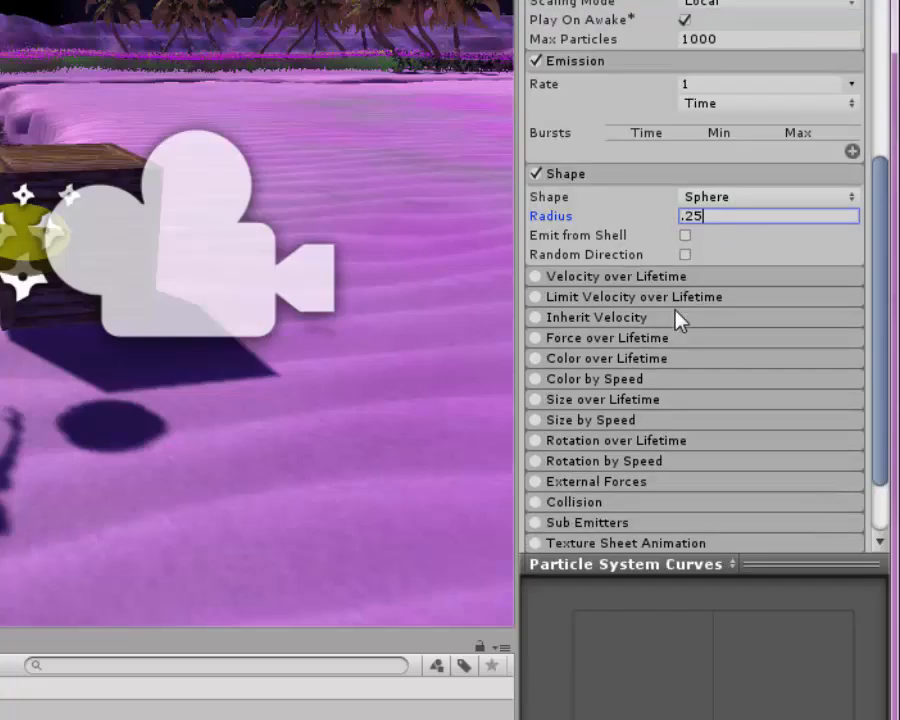
left_click(537, 358)
scroll(668, 350, "down", 4)
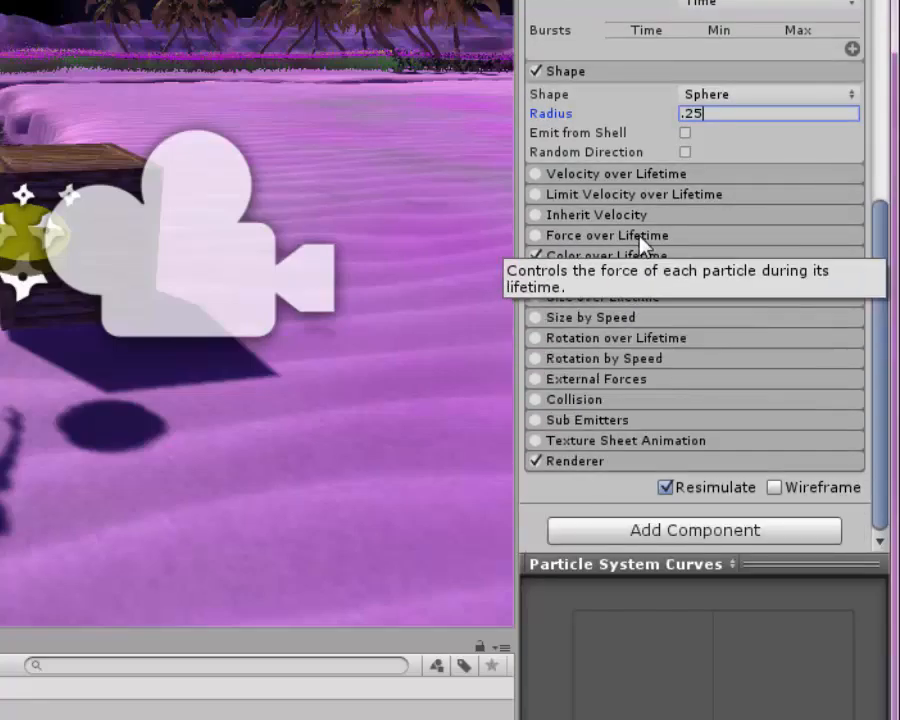
left_click(645, 257)
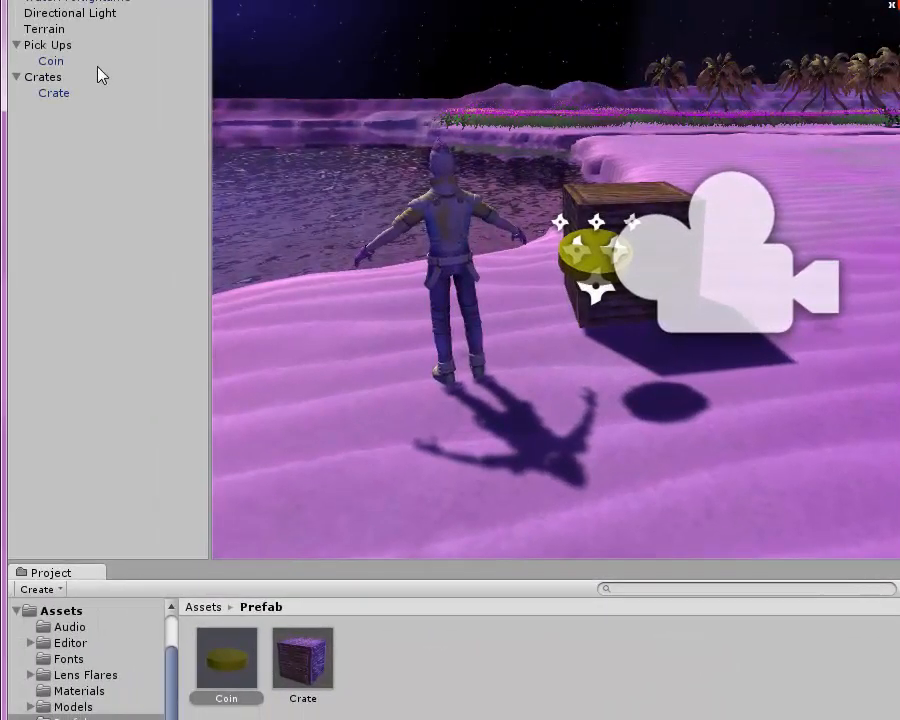
Step: Preview the adjusted particle effect on the Coin under Pick Ups in the scene
left_click(51, 64)
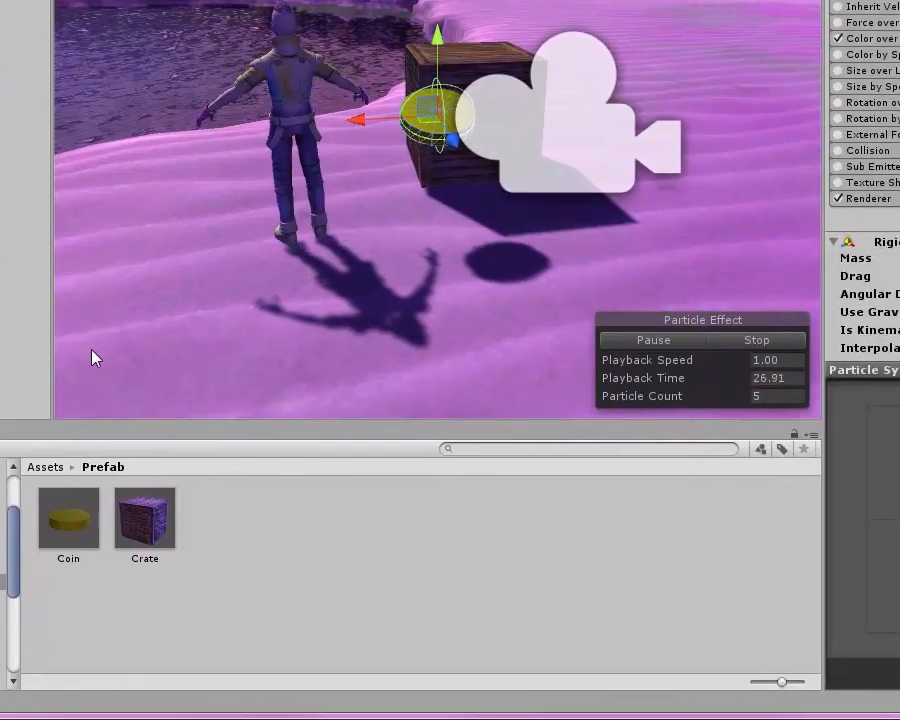
left_click(68, 525)
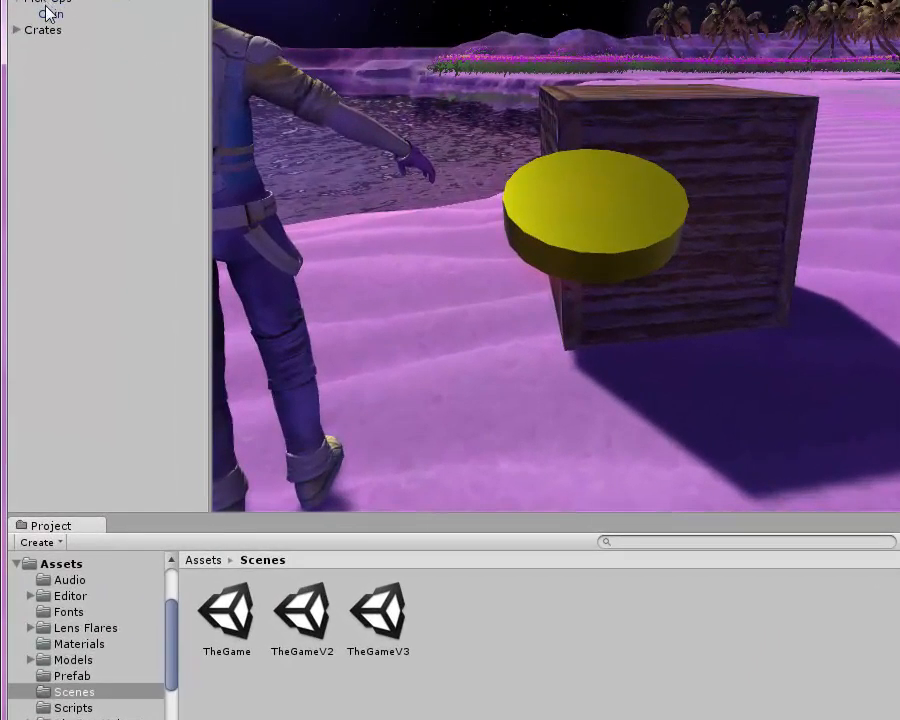
left_click(48, 14)
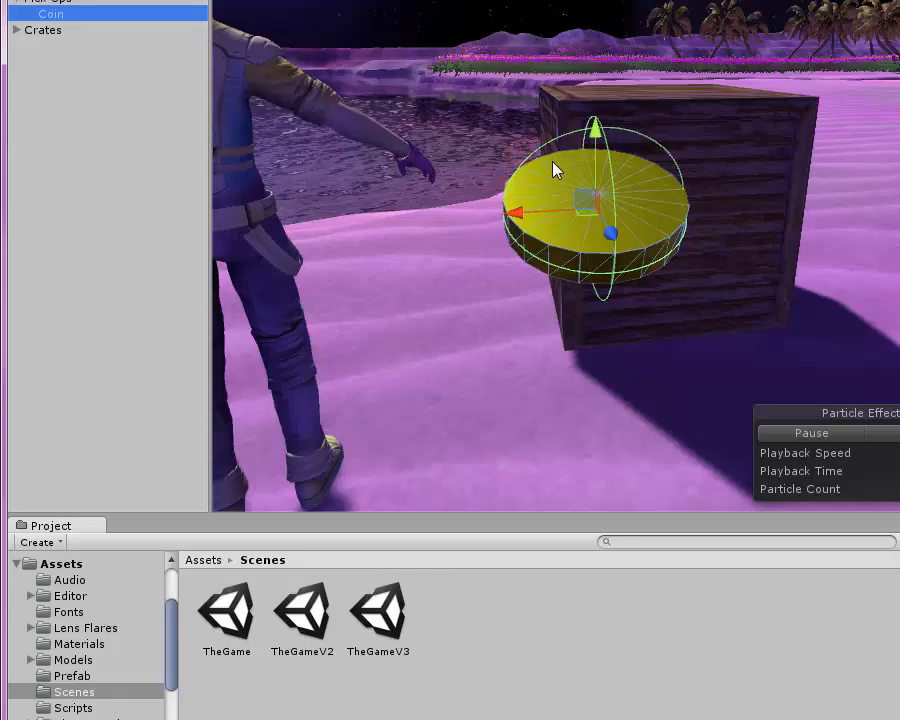